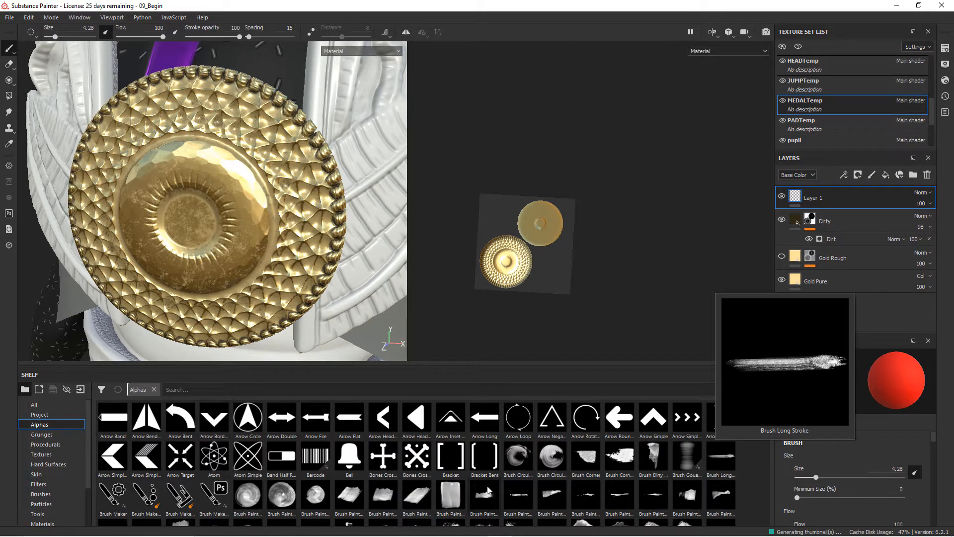
Step: Load the Circular Spiral alpha into the paint brush and check it in the brush's alpha settings
{"action": "left_click_drag", "start_coordinate": [767, 406], "coordinate": [768, 427]}
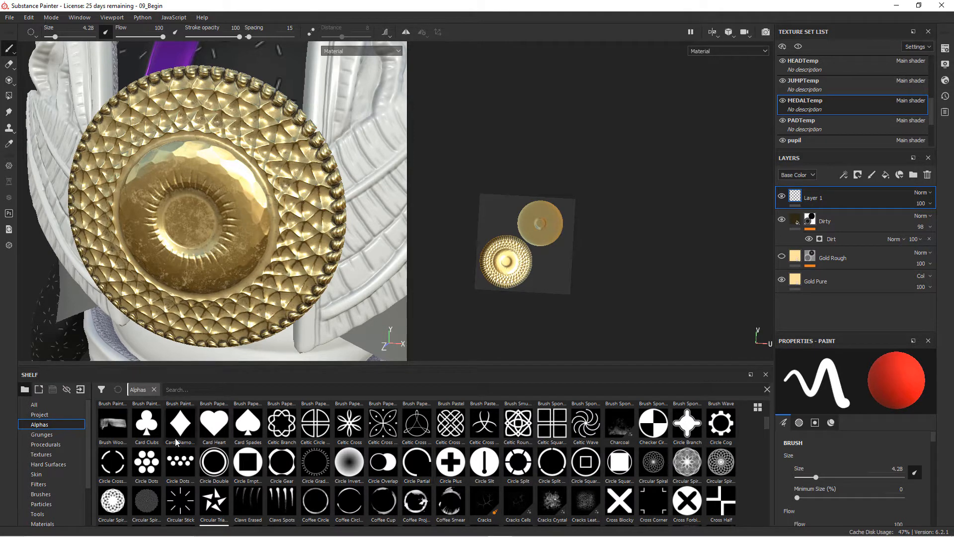
{"action": "left_click_drag", "start_coordinate": [767, 423], "coordinate": [767, 428]}
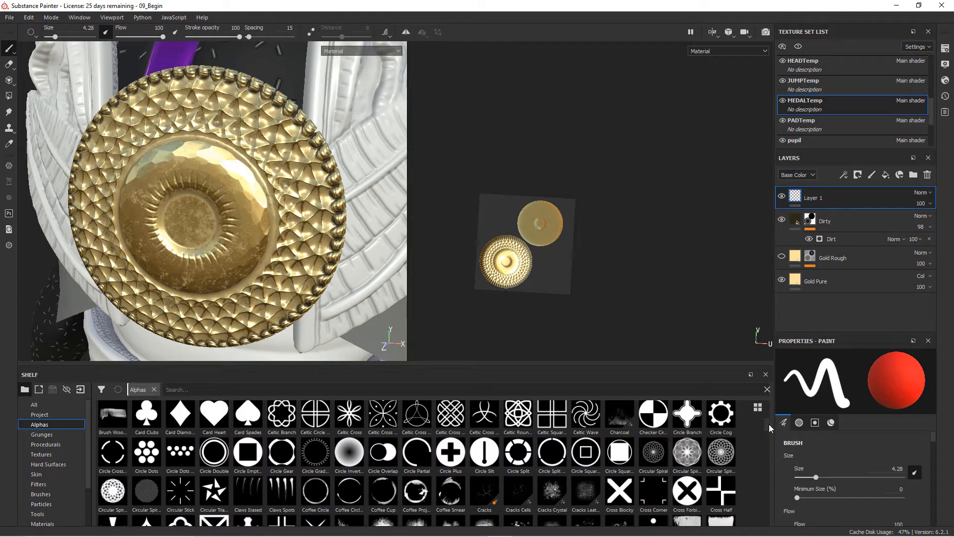
{"action": "scroll", "coordinate": [770, 428], "scroll_direction": "up", "scroll_amount": 1}
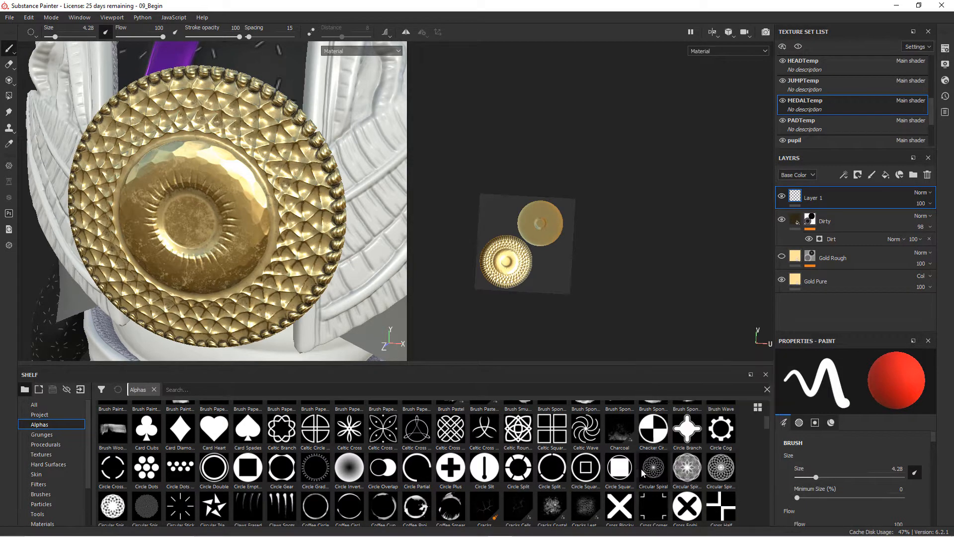
{"action": "mouse_move", "coordinate": [655, 469]}
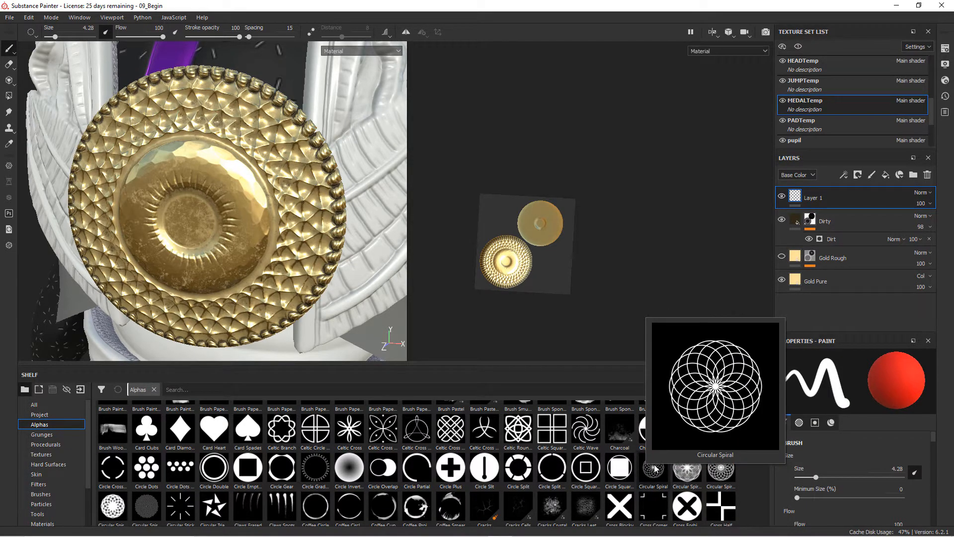
{"action": "left_click", "coordinate": [655, 469]}
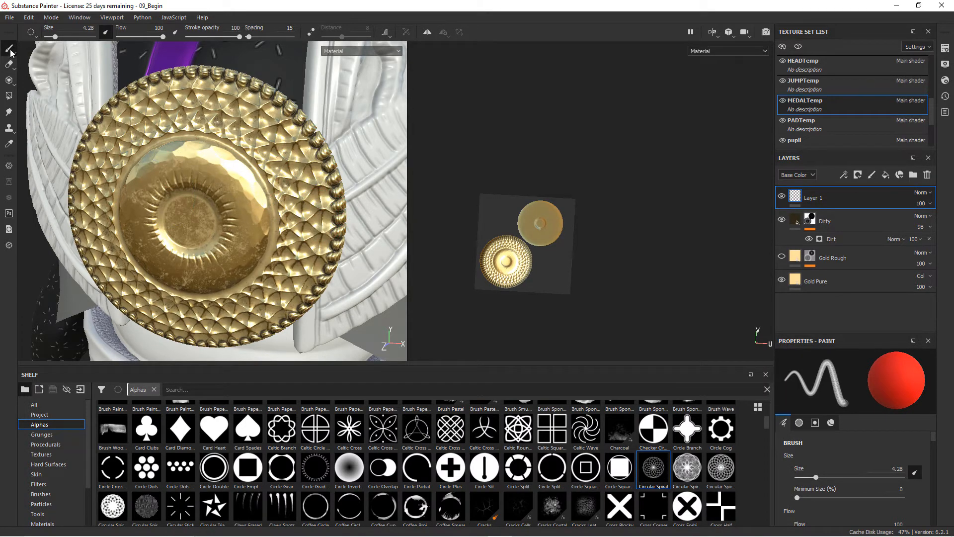
{"action": "right_click", "coordinate": [367, 123]}
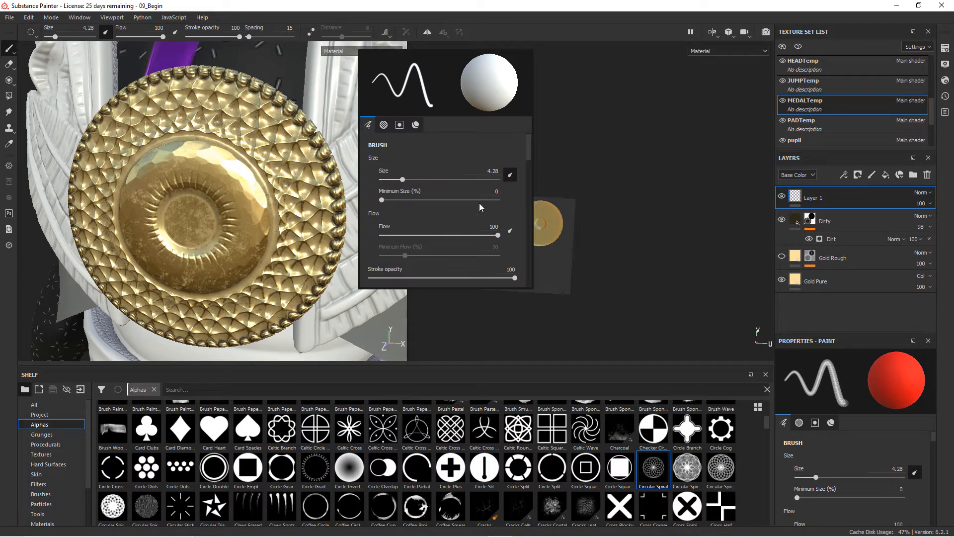
{"action": "left_click_drag", "start_coordinate": [527, 144], "coordinate": [534, 202]}
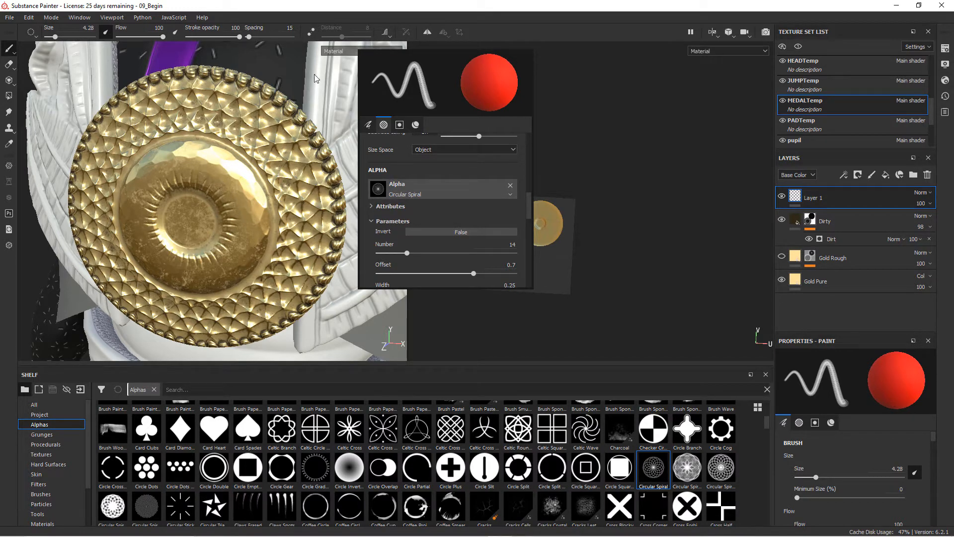
{"action": "left_click", "coordinate": [204, 138]}
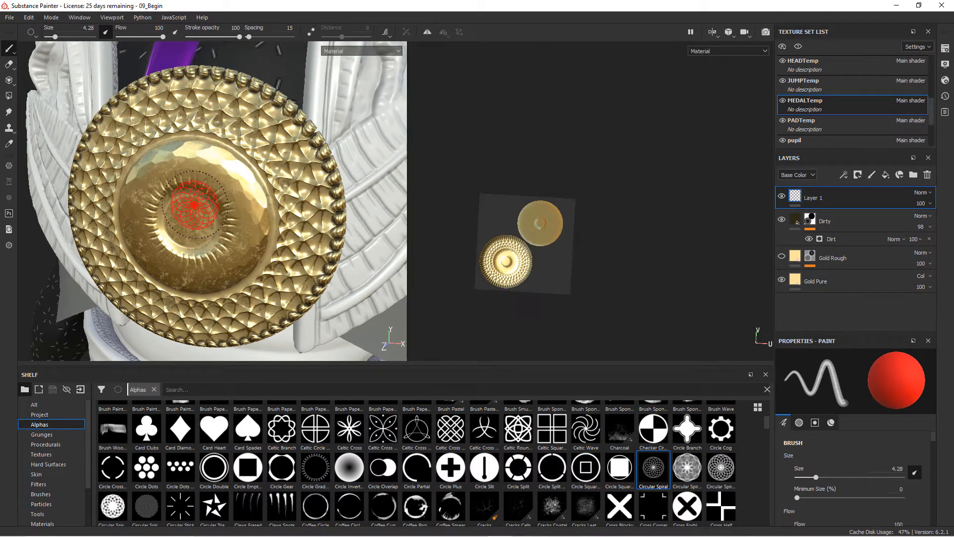
Step: Set the brush material's base color to a darker red, RGB 0.502, 0, 0
{"action": "left_click_drag", "start_coordinate": [195, 230], "coordinate": [231, 202], "text": "alt"}
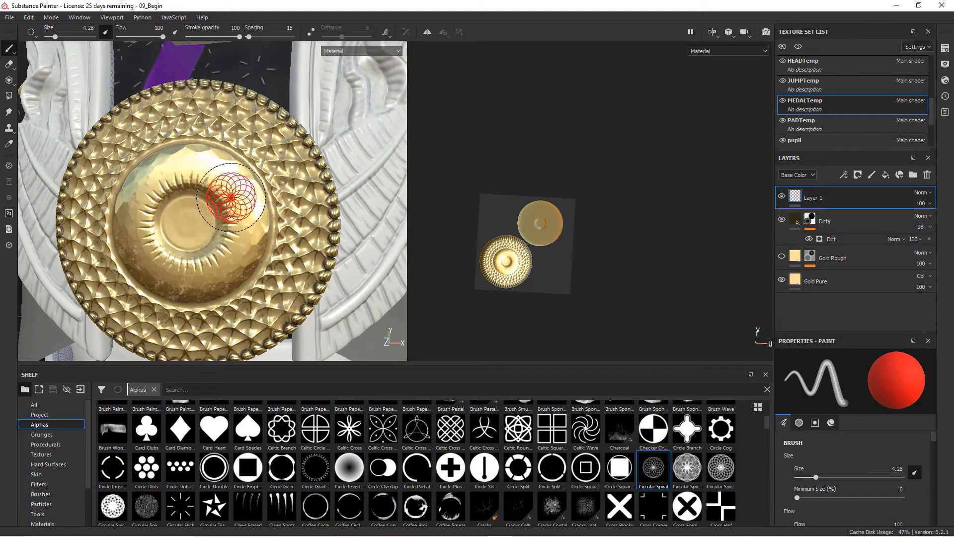
{"action": "middle_click_drag", "start_coordinate": [231, 201], "coordinate": [268, 188], "text": "alt"}
{"action": "left_click_drag", "start_coordinate": [268, 187], "coordinate": [252, 195], "text": "alt"}
{"action": "right_click_drag", "start_coordinate": [252, 195], "coordinate": [303, 224], "text": "alt"}
{"action": "left_click_drag", "start_coordinate": [304, 224], "coordinate": [301, 230], "text": "alt"}
{"action": "right_click_drag", "start_coordinate": [301, 230], "coordinate": [295, 176], "text": "alt"}
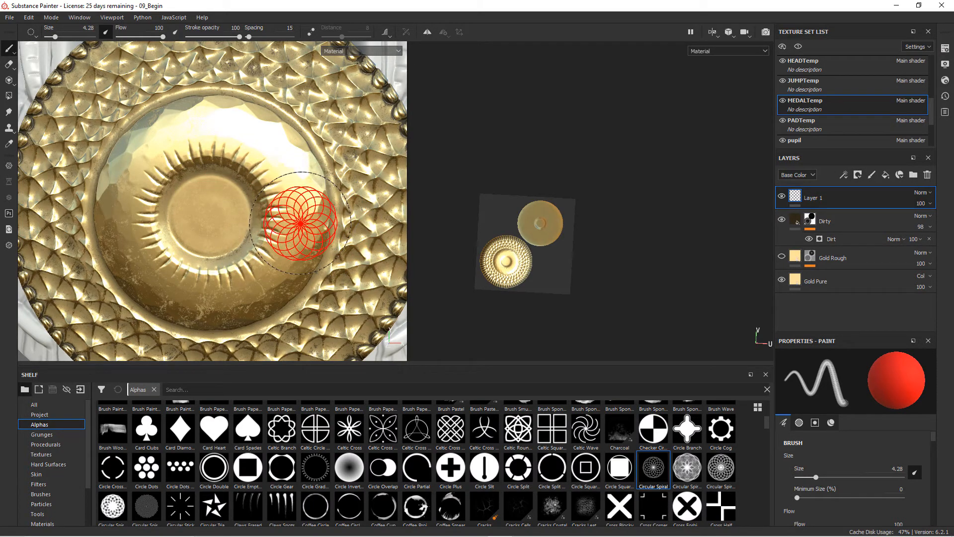
{"action": "left_click_drag", "start_coordinate": [270, 192], "coordinate": [230, 204], "text": "alt"}
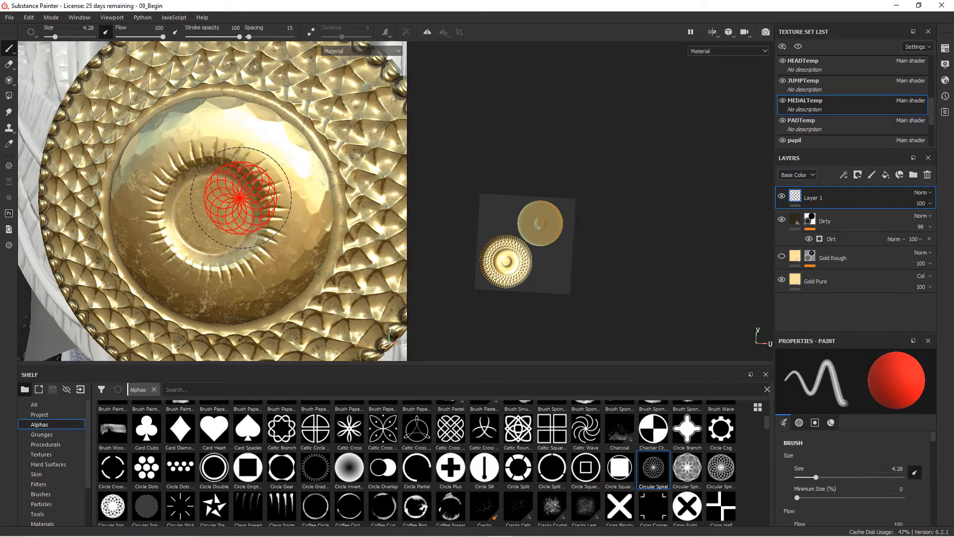
{"action": "right_click", "coordinate": [234, 204]}
{"action": "left_click_drag", "start_coordinate": [403, 276], "coordinate": [410, 322]}
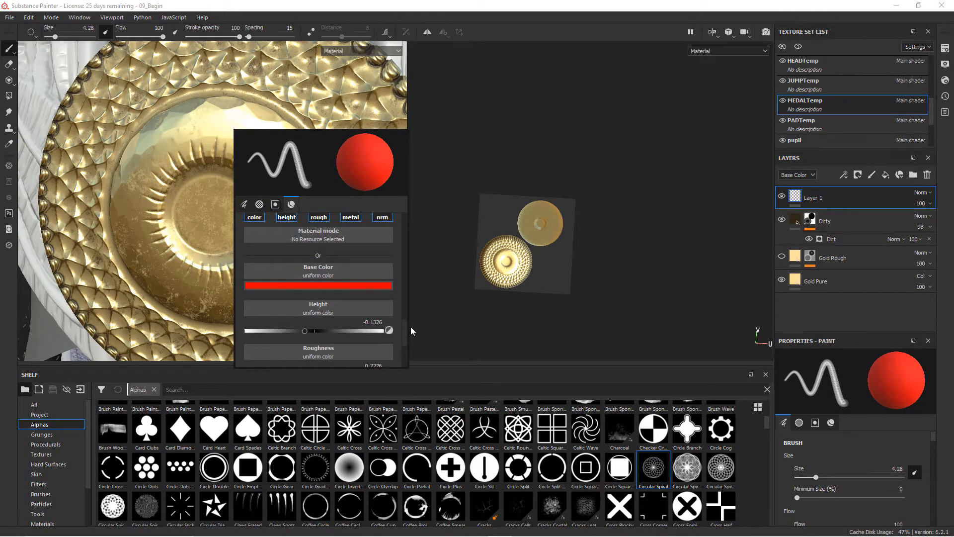
{"action": "left_click", "coordinate": [330, 282]}
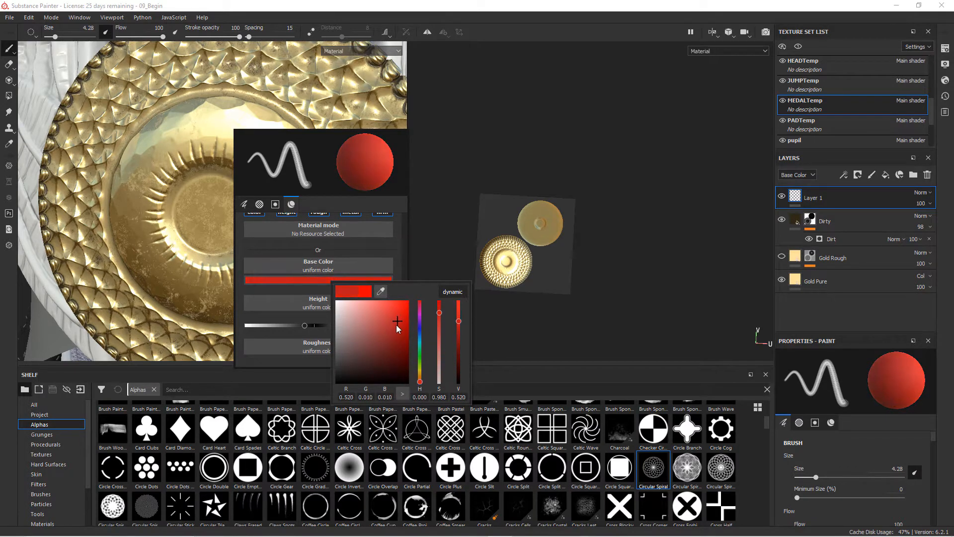
{"action": "left_click", "coordinate": [408, 315]}
{"action": "left_click_drag", "start_coordinate": [409, 315], "coordinate": [408, 322]}
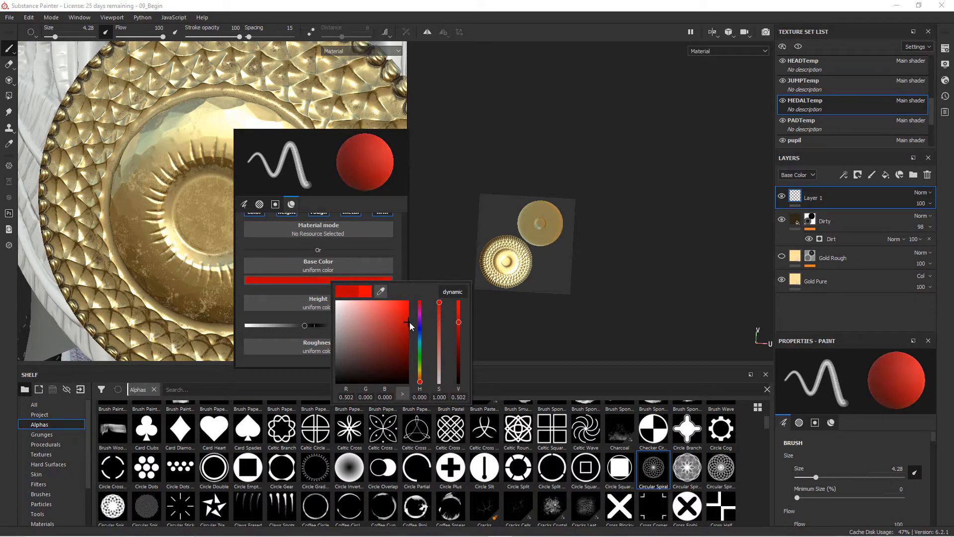
{"action": "left_click", "coordinate": [278, 333]}
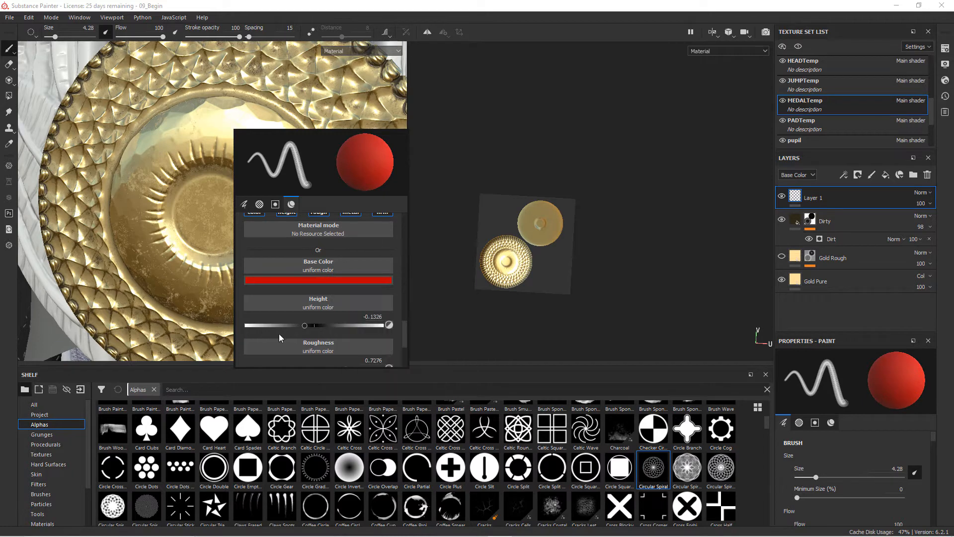
Step: Set the brush material's height to about -0.0753 and its roughness to about 0.8495
{"action": "scroll", "coordinate": [359, 265], "scroll_direction": "up", "scroll_amount": 1}
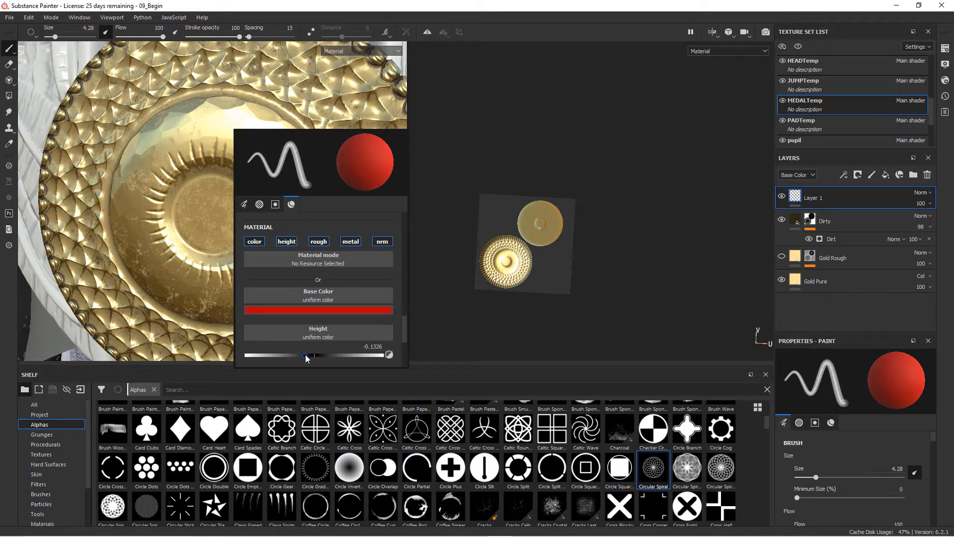
{"action": "left_click_drag", "start_coordinate": [306, 358], "coordinate": [312, 361]}
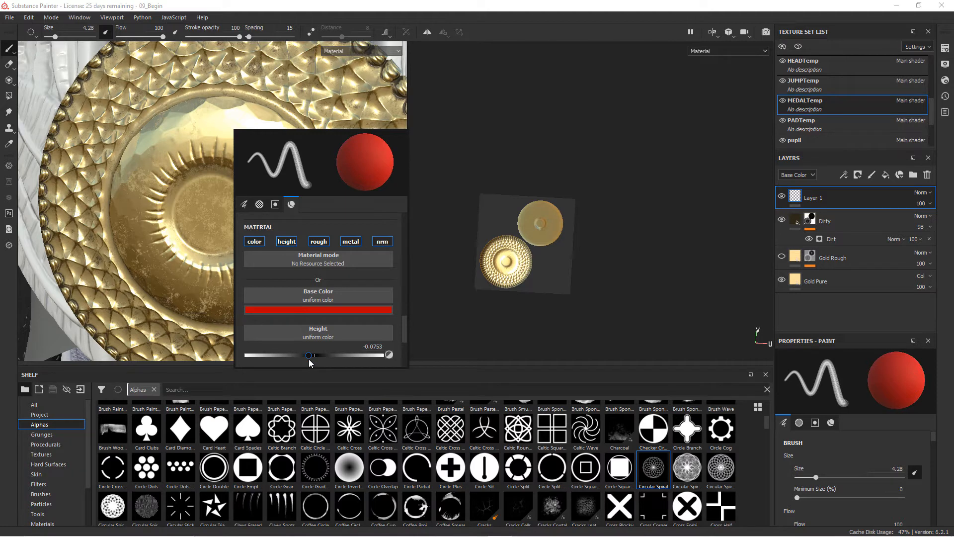
{"action": "scroll", "coordinate": [371, 324], "scroll_direction": "down", "scroll_amount": 1}
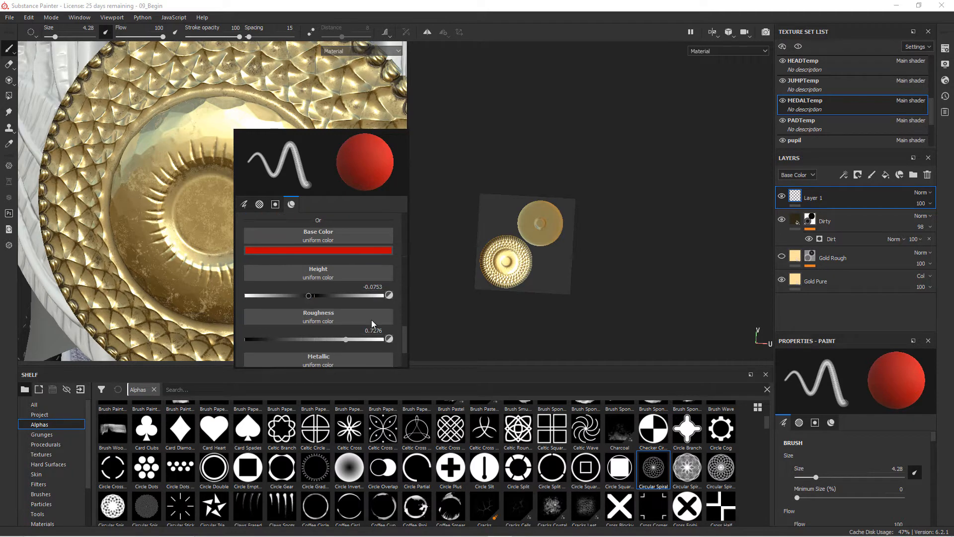
{"action": "left_click_drag", "start_coordinate": [360, 340], "coordinate": [362, 340]}
{"action": "scroll", "coordinate": [371, 314], "scroll_direction": "down", "scroll_amount": 1}
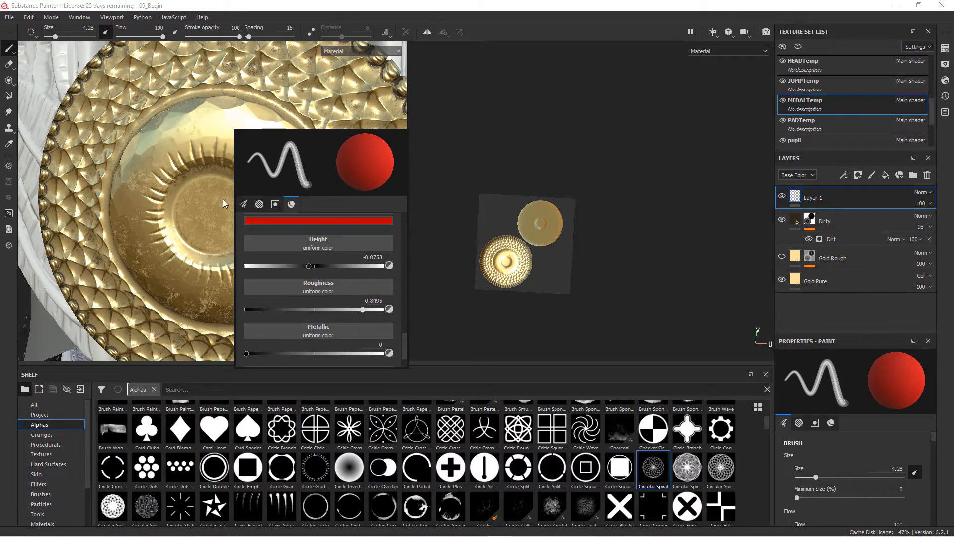
Step: Stamp the red circular spiral once in the medal's centre disc with the brush size at 4.11
{"action": "key", "text": "f"}
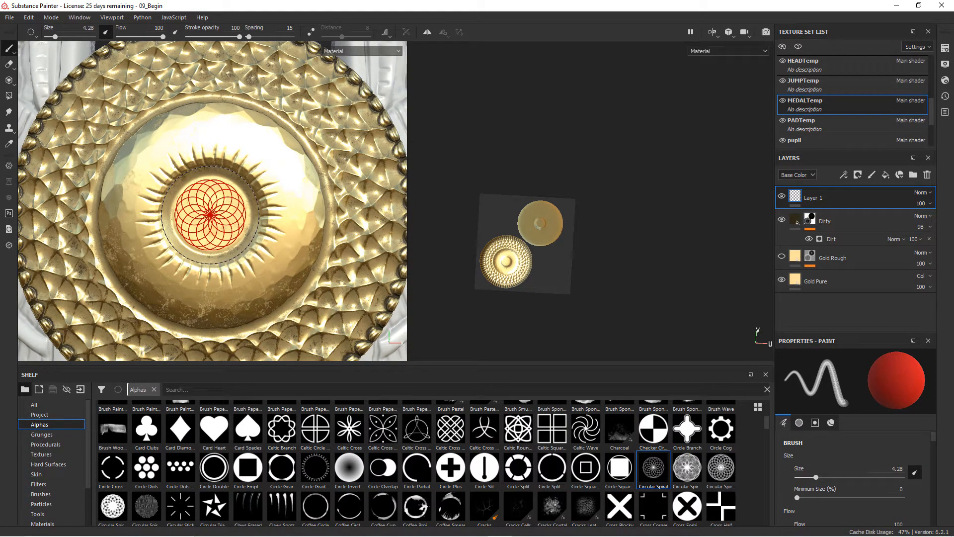
{"action": "mouse_move", "coordinate": [210, 215]}
{"action": "right_mouse_down", "text": "ctrl"}
{"action": "mouse_move", "coordinate": [188, 215]}
{"action": "mouse_move", "coordinate": [231, 215]}
{"action": "mouse_move", "coordinate": [209, 215]}
{"action": "right_mouse_up", "text": "ctrl"}
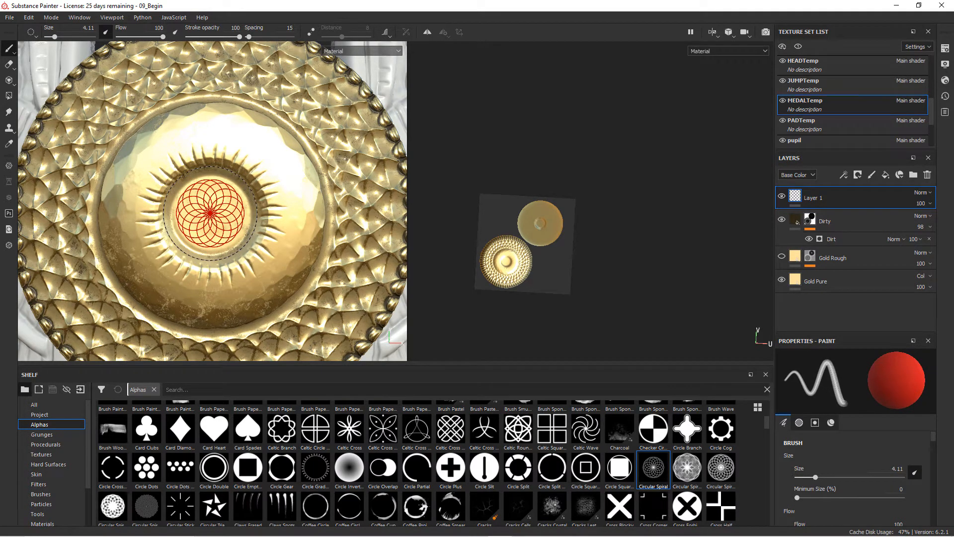
{"action": "left_click", "coordinate": [213, 211]}
{"action": "mouse_move", "coordinate": [337, 207]}
{"action": "left_mouse_down", "text": "alt"}
{"action": "mouse_move", "coordinate": [322, 231]}
{"action": "mouse_move", "coordinate": [293, 228]}
{"action": "mouse_move", "coordinate": [315, 214]}
{"action": "mouse_move", "coordinate": [338, 225]}
{"action": "mouse_move", "coordinate": [251, 238]}
{"action": "left_mouse_up", "text": "alt"}
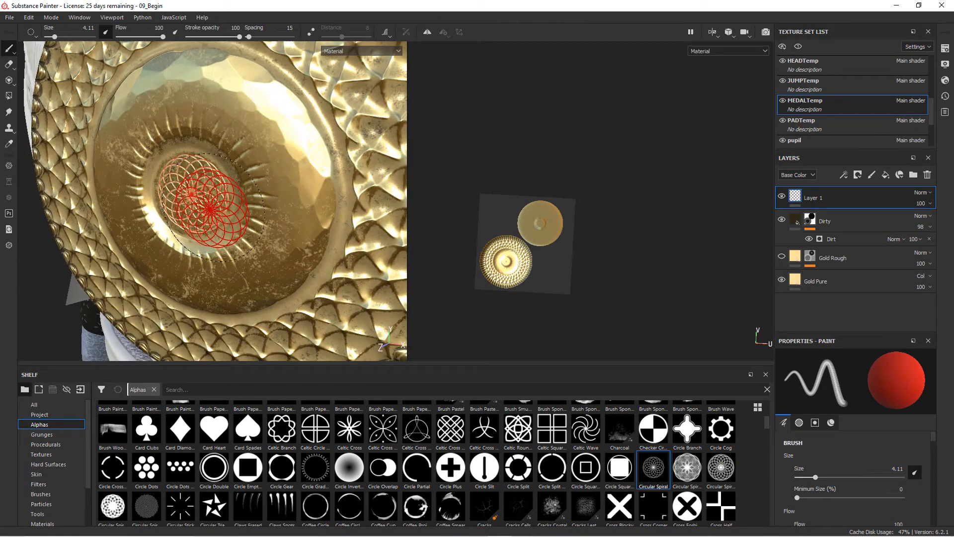
{"action": "left_click_drag", "start_coordinate": [245, 292], "coordinate": [315, 246], "text": "alt"}
{"action": "mouse_move", "coordinate": [316, 246]}
{"action": "right_mouse_down", "text": "alt"}
{"action": "mouse_move", "coordinate": [298, 233]}
{"action": "mouse_move", "coordinate": [239, 246]}
{"action": "mouse_move", "coordinate": [229, 226]}
{"action": "right_mouse_up", "text": "alt"}
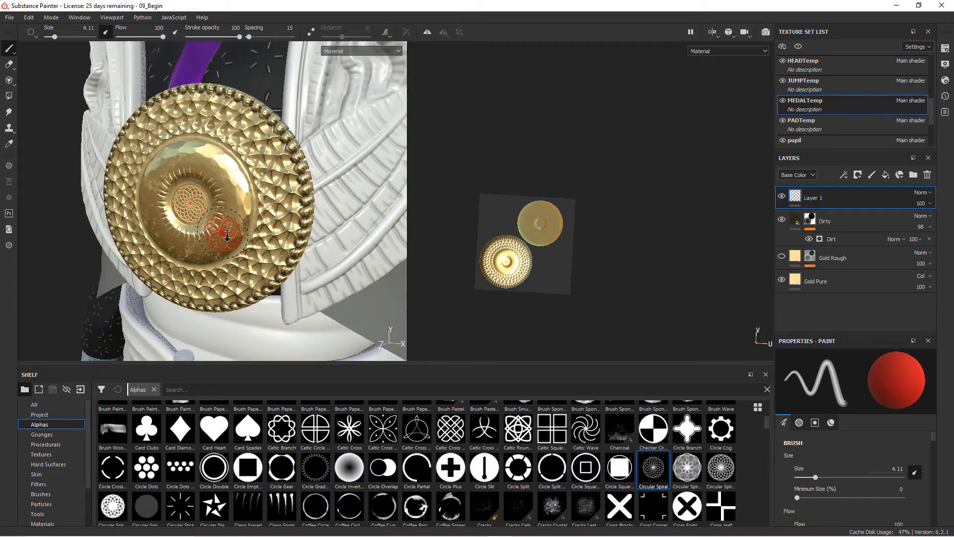
{"action": "left_click_drag", "start_coordinate": [229, 226], "coordinate": [188, 201], "text": "alt"}
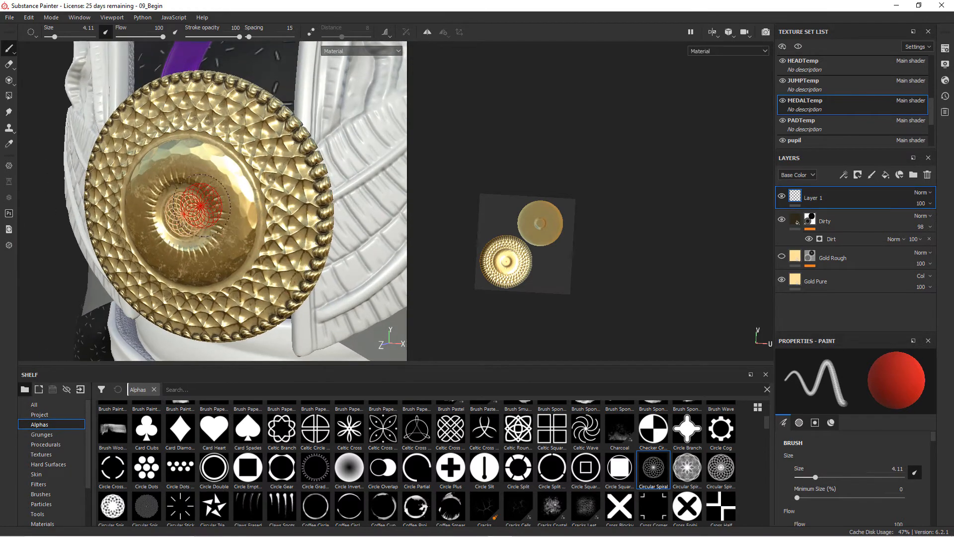
Step: Add a new paint layer above Layer 1 and hide Layer 1
{"action": "left_click", "coordinate": [872, 175]}
{"action": "left_click", "coordinate": [782, 219]}
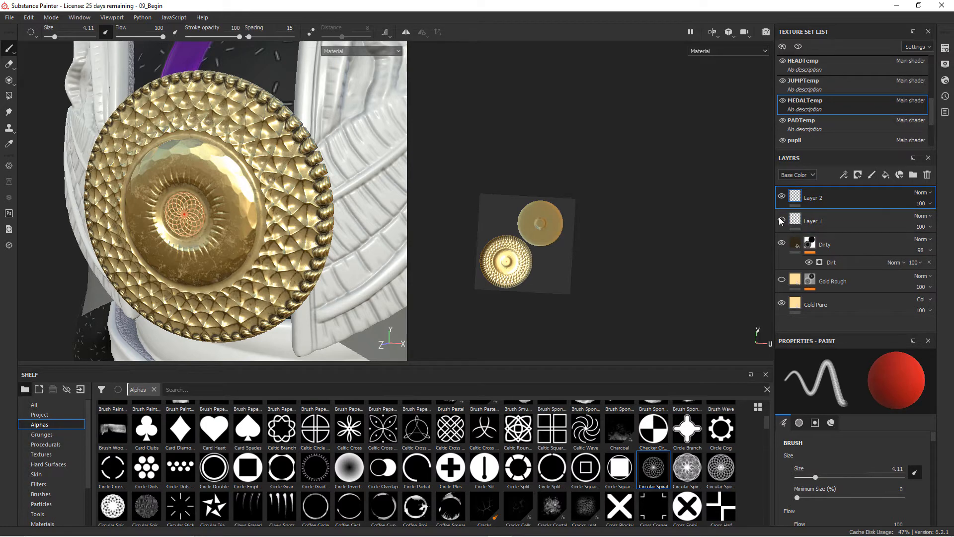
{"action": "mouse_move", "coordinate": [298, 213]}
{"action": "left_mouse_down", "text": "alt"}
{"action": "mouse_move", "coordinate": [288, 213]}
{"action": "mouse_move", "coordinate": [304, 207]}
{"action": "mouse_move", "coordinate": [396, 303]}
{"action": "left_mouse_up", "text": "alt"}
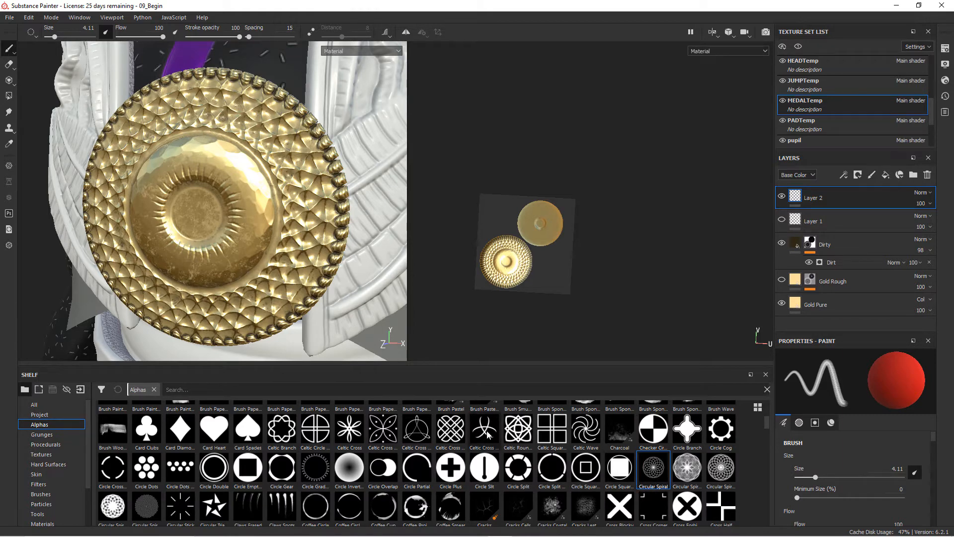
Step: Load the circular alpha with the five-triangle star shape into the paint brush
{"action": "scroll", "coordinate": [662, 478], "scroll_direction": "up", "scroll_amount": 3}
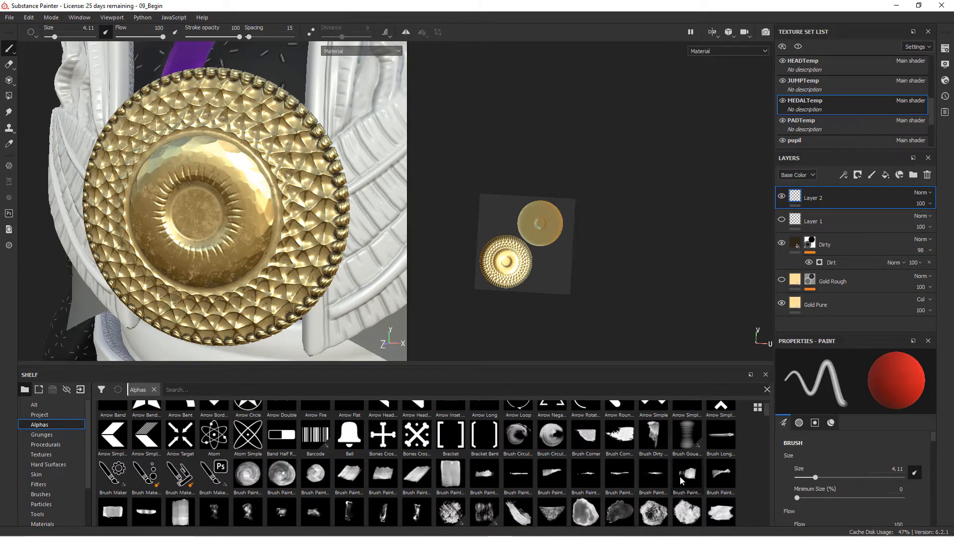
{"action": "scroll", "coordinate": [679, 462], "scroll_direction": "down", "scroll_amount": 4}
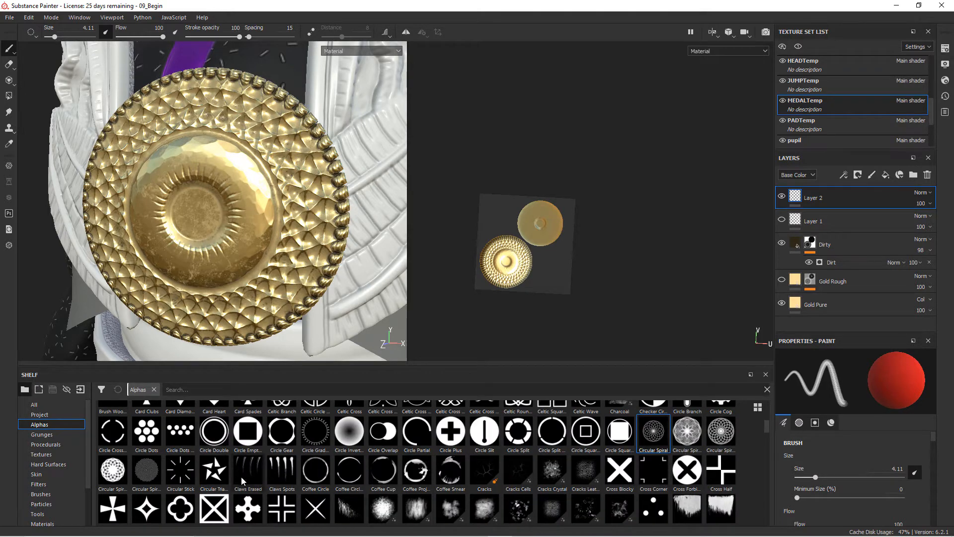
{"action": "left_click", "coordinate": [214, 473]}
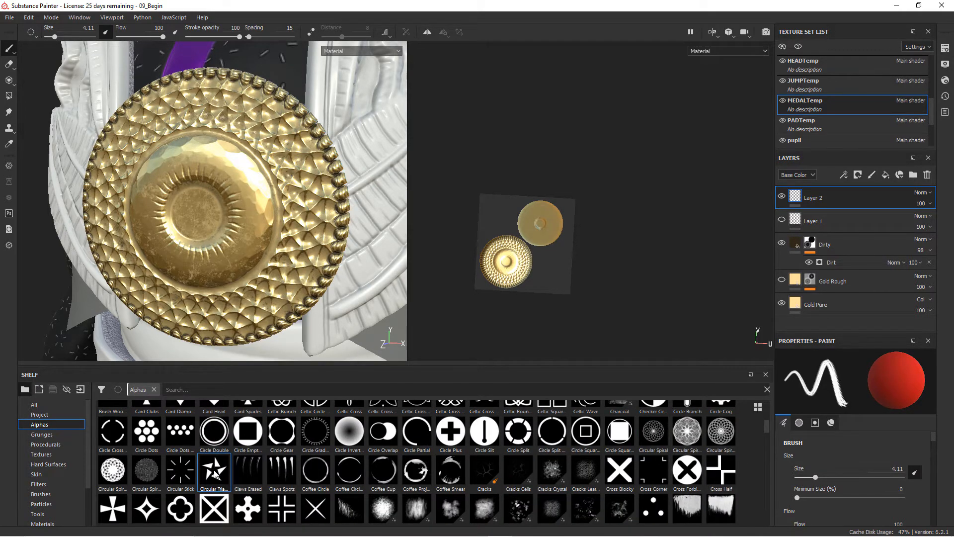
Step: Stamp the red five-triangle star in the medal's centre disc on Layer 2 with the brush size at 2.99
{"action": "scroll", "coordinate": [204, 166], "scroll_direction": "up", "scroll_amount": 5}
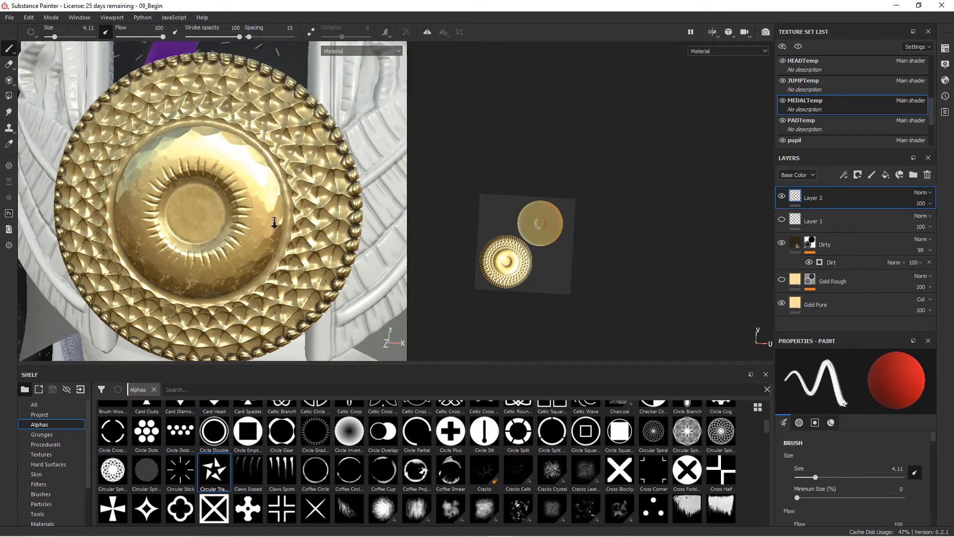
{"action": "mouse_move", "coordinate": [240, 222]}
{"action": "right_mouse_down", "text": "ctrl"}
{"action": "mouse_move", "coordinate": [227, 222]}
{"action": "mouse_move", "coordinate": [241, 224]}
{"action": "right_mouse_up", "text": "ctrl"}
{"action": "mouse_move", "coordinate": [310, 246]}
{"action": "left_mouse_down", "text": "alt"}
{"action": "mouse_move", "coordinate": [308, 285]}
{"action": "mouse_move", "coordinate": [311, 231]}
{"action": "mouse_move", "coordinate": [318, 268]}
{"action": "left_mouse_up", "text": "alt"}
{"action": "key", "text": "p"}
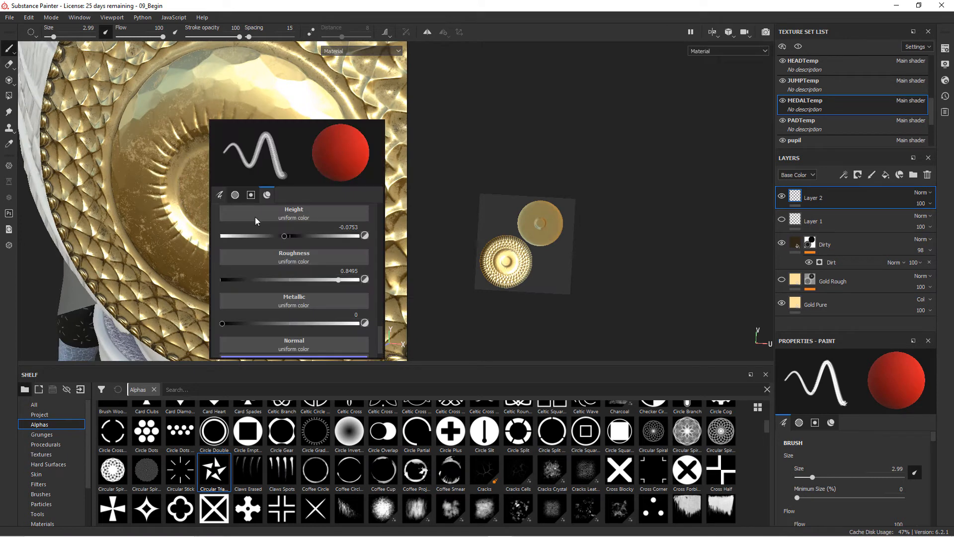
{"action": "mouse_move", "coordinate": [283, 236]}
{"action": "left_mouse_down"}
{"action": "mouse_move", "coordinate": [214, 213]}
{"action": "mouse_move", "coordinate": [228, 202]}
{"action": "left_mouse_up"}
{"action": "left_click", "coordinate": [219, 190]}
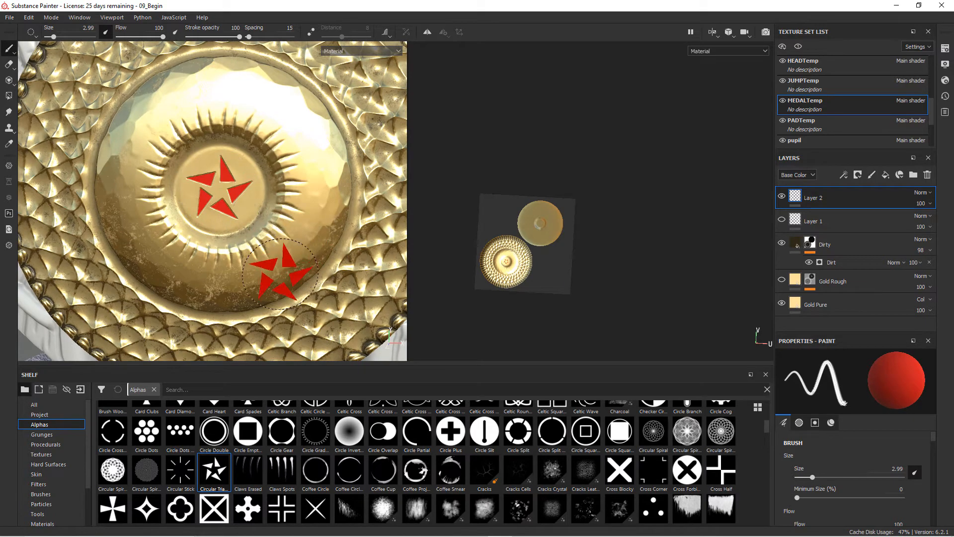
{"action": "scroll", "coordinate": [273, 278], "scroll_direction": "down", "scroll_amount": 5}
{"action": "left_click_drag", "start_coordinate": [240, 277], "coordinate": [273, 334], "text": "alt"}
{"action": "left_click", "coordinate": [253, 234]}
{"action": "left_click_drag", "start_coordinate": [253, 234], "coordinate": [298, 276], "text": "alt"}
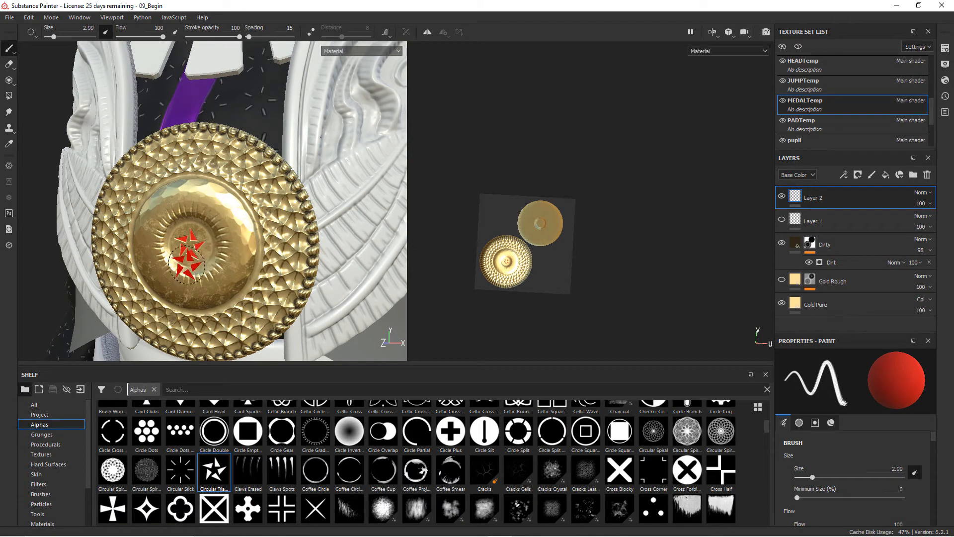
Step: Add an Emissive channel to the MEDALTemp texture set
{"action": "left_click", "coordinate": [945, 49]}
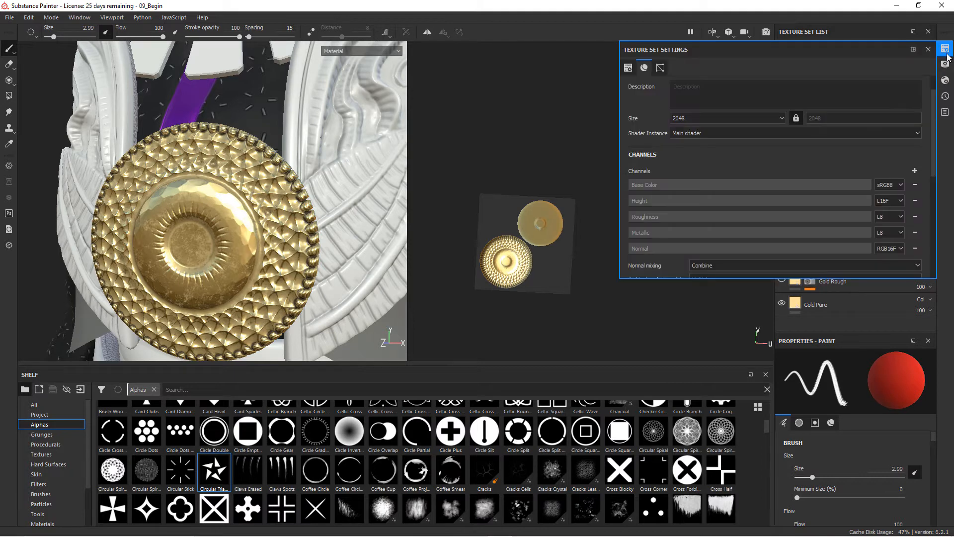
{"action": "scroll", "coordinate": [830, 163], "scroll_direction": "down", "scroll_amount": 1}
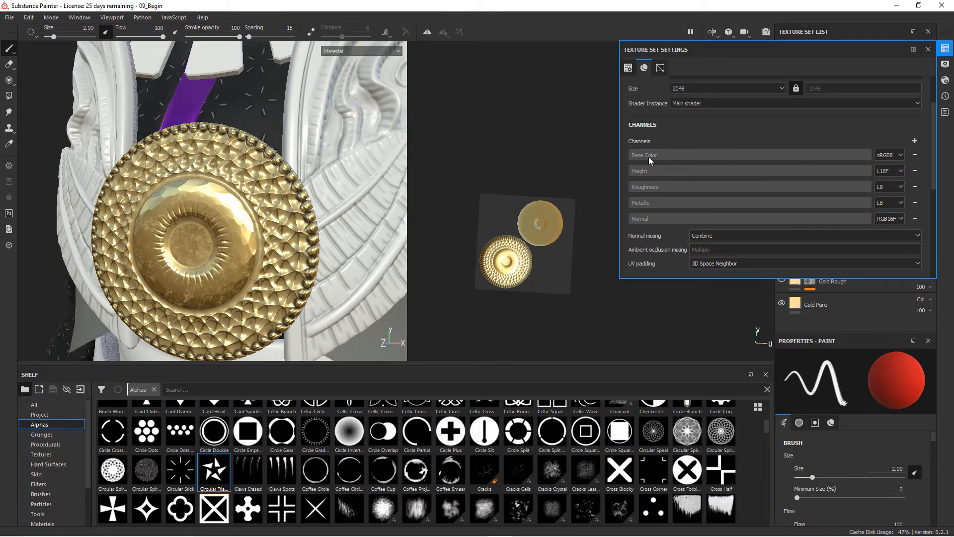
{"action": "left_click", "coordinate": [915, 141]}
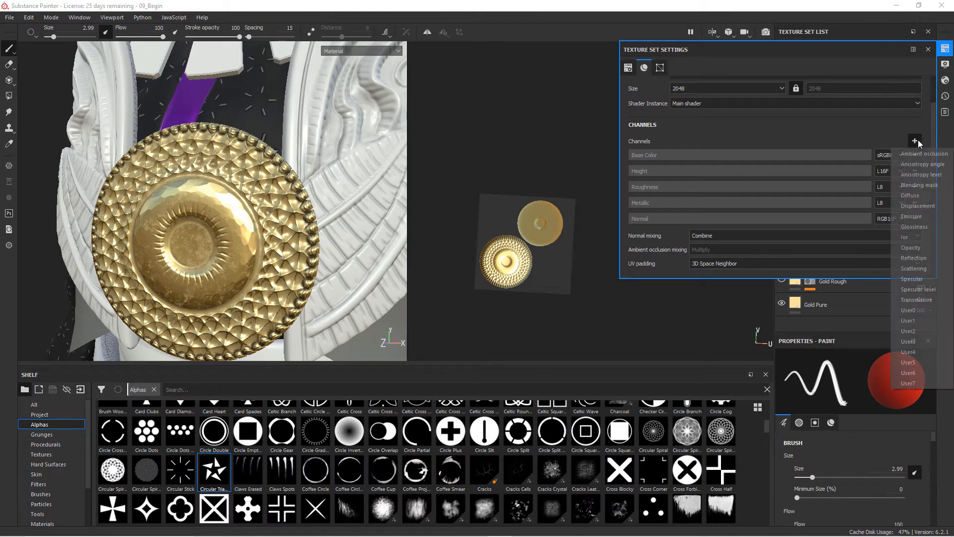
{"action": "left_click", "coordinate": [918, 218]}
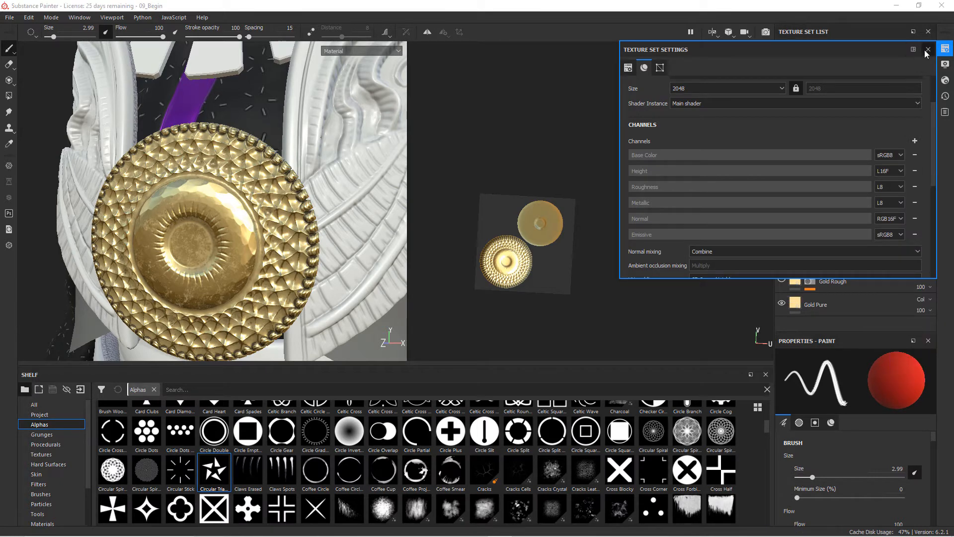
{"action": "left_click", "coordinate": [927, 49]}
Step: Hide Layer 2 and add a new paint layer above it
{"action": "left_click", "coordinate": [871, 174]}
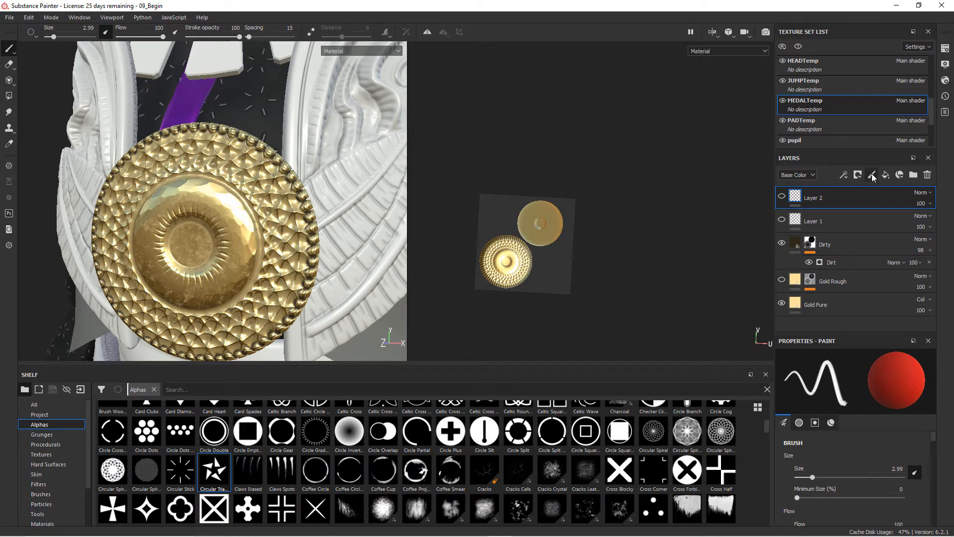
{"action": "left_click", "coordinate": [871, 175]}
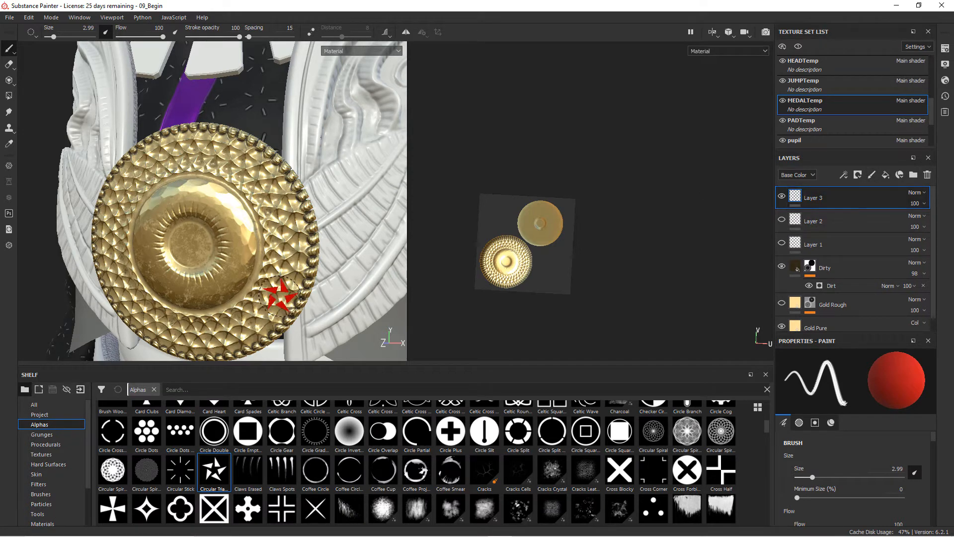
{"action": "mouse_move", "coordinate": [262, 294]}
{"action": "left_mouse_down", "text": "alt"}
{"action": "mouse_move", "coordinate": [247, 270]}
{"action": "mouse_move", "coordinate": [269, 259]}
{"action": "mouse_move", "coordinate": [258, 273]}
{"action": "mouse_move", "coordinate": [239, 264]}
{"action": "left_mouse_up", "text": "alt"}
Step: Set the paint brush's base colour to dark blue and enable its emissive channel
{"action": "key", "text": "p"}
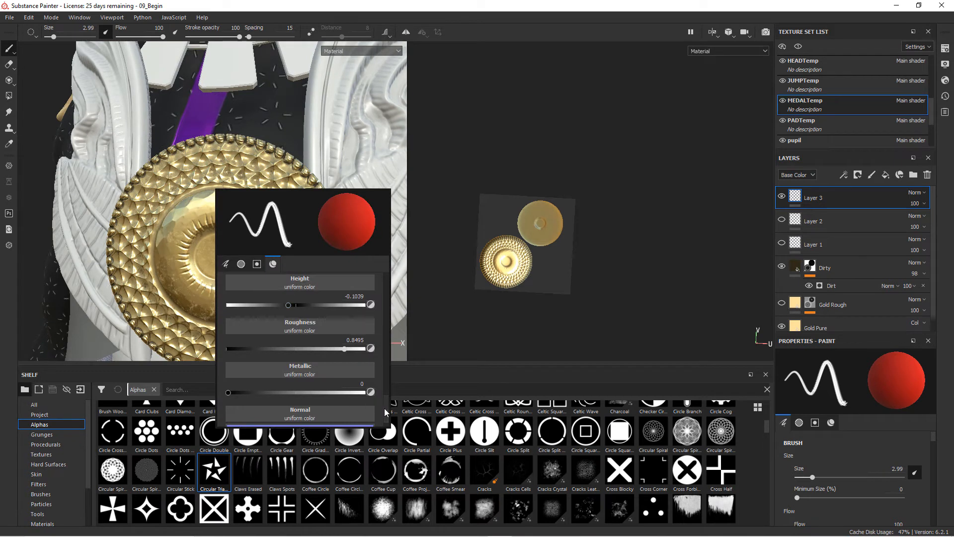
{"action": "scroll", "coordinate": [384, 407], "scroll_direction": "up", "scroll_amount": 5}
{"action": "left_click", "coordinate": [333, 370]}
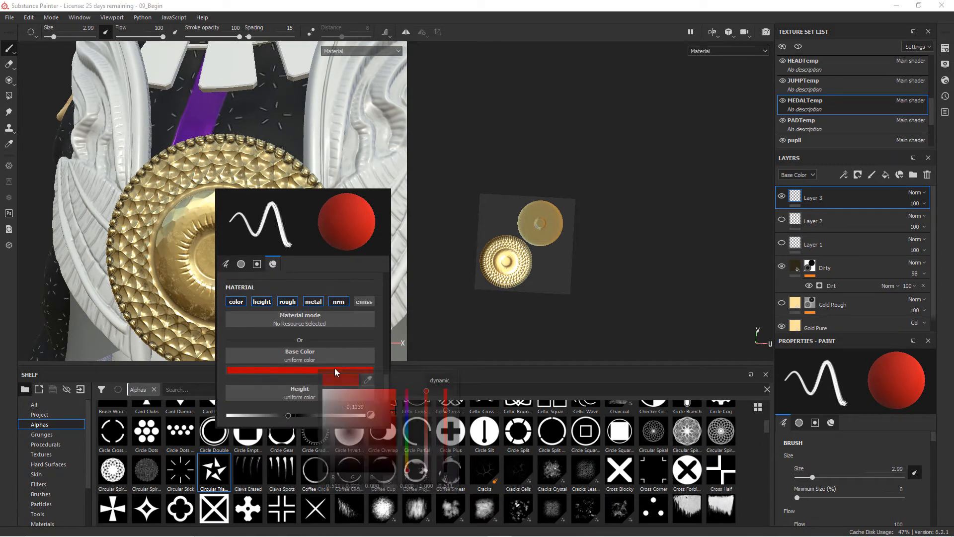
{"action": "left_click", "coordinate": [407, 416]}
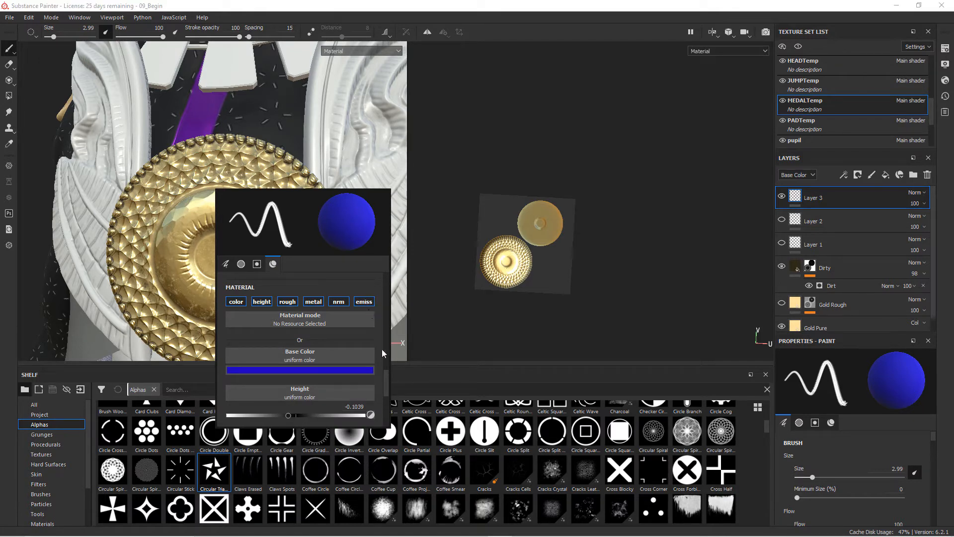
Step: Set the paint brush's emissive colour to blue
{"action": "left_click_drag", "start_coordinate": [386, 380], "coordinate": [388, 422]}
{"action": "left_click", "coordinate": [311, 411]}
{"action": "left_click", "coordinate": [371, 458]}
{"action": "mouse_move", "coordinate": [400, 453]}
{"action": "left_mouse_down"}
{"action": "mouse_move", "coordinate": [401, 463]}
{"action": "mouse_move", "coordinate": [389, 452]}
{"action": "left_mouse_up"}
Step: Stamp the glowing blue five-triangle star in the medal's centre disc on Layer 3 with the brush size at 2.99
{"action": "right_click_drag", "start_coordinate": [182, 278], "coordinate": [262, 295], "text": "alt"}
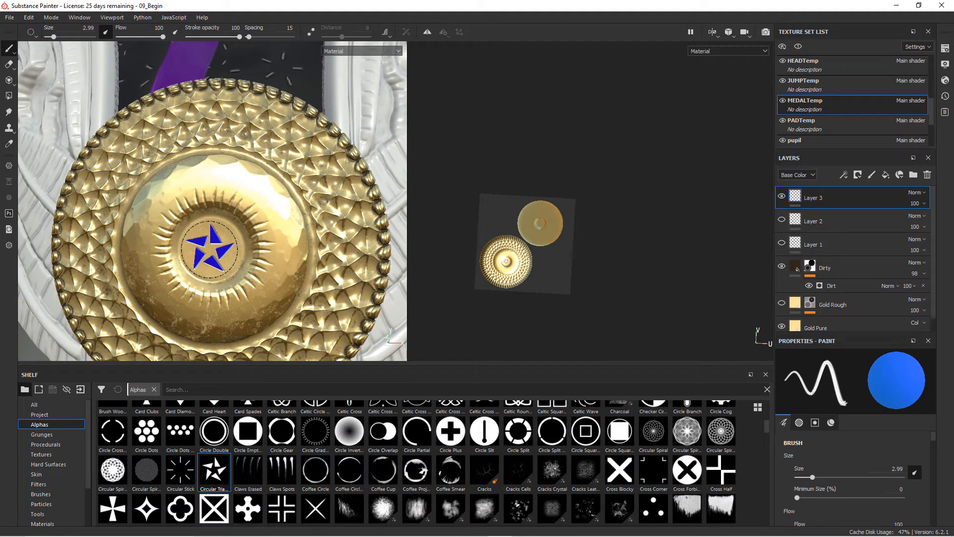
{"action": "left_click_drag", "start_coordinate": [325, 315], "coordinate": [282, 293], "text": "alt"}
{"action": "mouse_move", "coordinate": [282, 294]}
{"action": "right_mouse_down", "text": "alt"}
{"action": "mouse_move", "coordinate": [222, 298]}
{"action": "mouse_move", "coordinate": [298, 294]}
{"action": "mouse_move", "coordinate": [272, 277]}
{"action": "right_mouse_up", "text": "alt"}
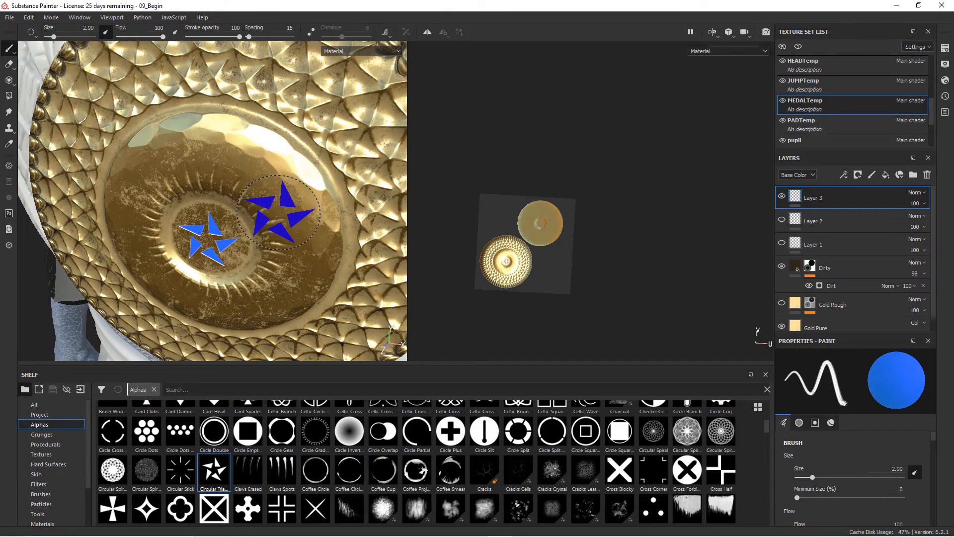
{"action": "left_click_drag", "start_coordinate": [278, 213], "coordinate": [234, 263], "text": "alt"}
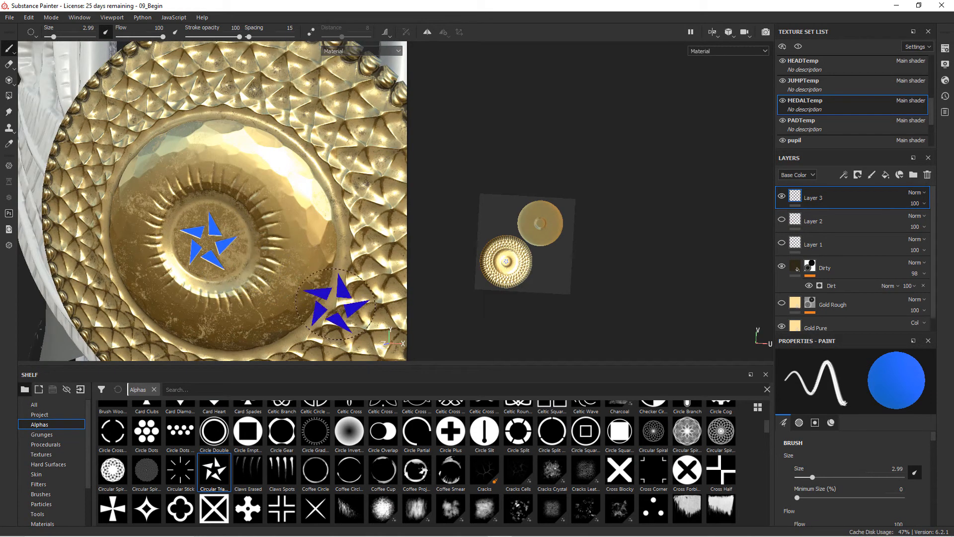
{"action": "mouse_move", "coordinate": [266, 293]}
{"action": "left_mouse_down", "text": "alt"}
{"action": "mouse_move", "coordinate": [251, 251]}
{"action": "mouse_move", "coordinate": [238, 266]}
{"action": "mouse_move", "coordinate": [230, 247]}
{"action": "left_mouse_up", "text": "alt"}
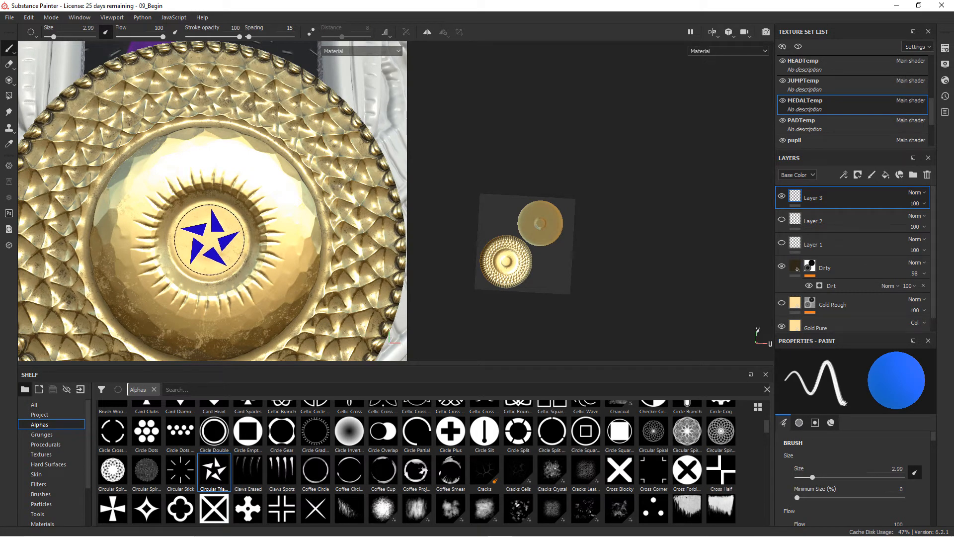
{"action": "right_click_drag", "start_coordinate": [358, 234], "coordinate": [212, 257], "text": "alt"}
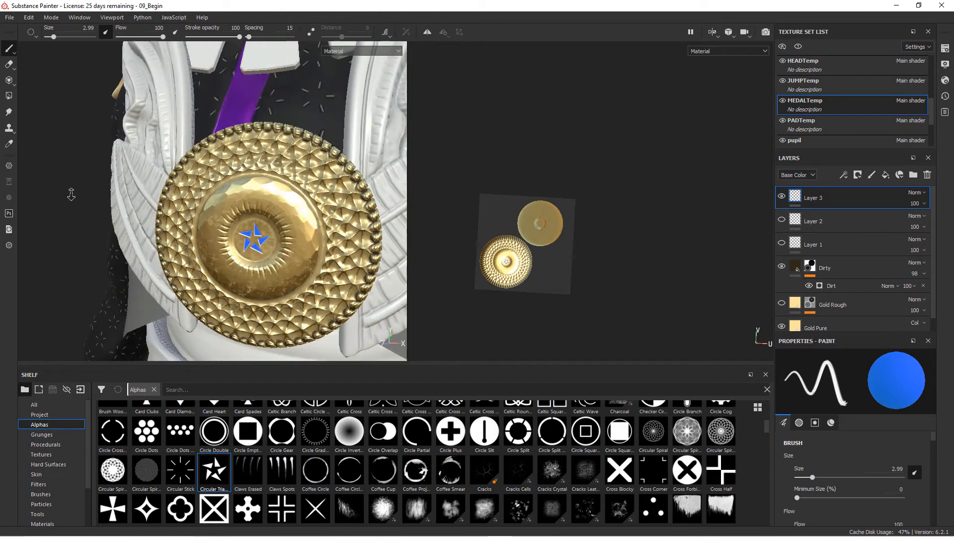
{"action": "left_click_drag", "start_coordinate": [213, 256], "coordinate": [256, 226], "text": "alt"}
Step: Hide Layer 3, briefly show Layer 2 for comparison, and leave only Layer 1's red spiral displayed on the medal
{"action": "left_click", "coordinate": [782, 196]}
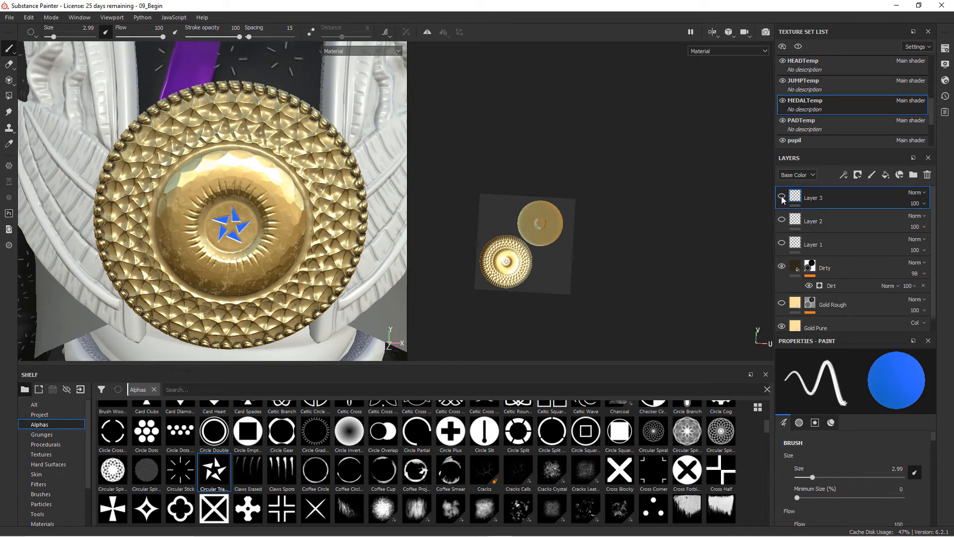
{"action": "left_click", "coordinate": [782, 220]}
{"action": "left_click_drag", "start_coordinate": [249, 239], "coordinate": [224, 233], "text": "alt"}
{"action": "left_click", "coordinate": [782, 219]}
{"action": "left_click", "coordinate": [782, 243]}
{"action": "left_click_drag", "start_coordinate": [320, 254], "coordinate": [307, 268], "text": "alt"}
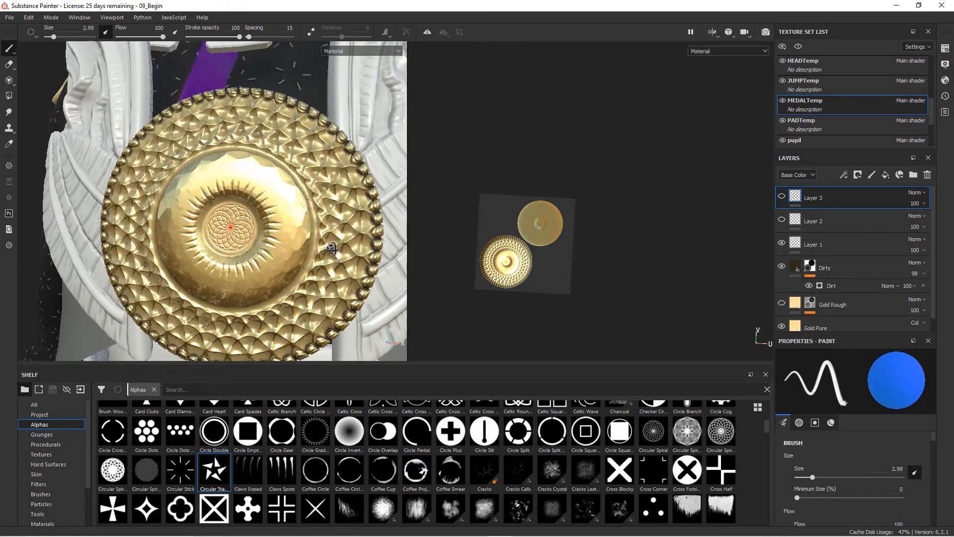
{"action": "scroll", "coordinate": [310, 267], "scroll_direction": "up", "scroll_amount": 3}
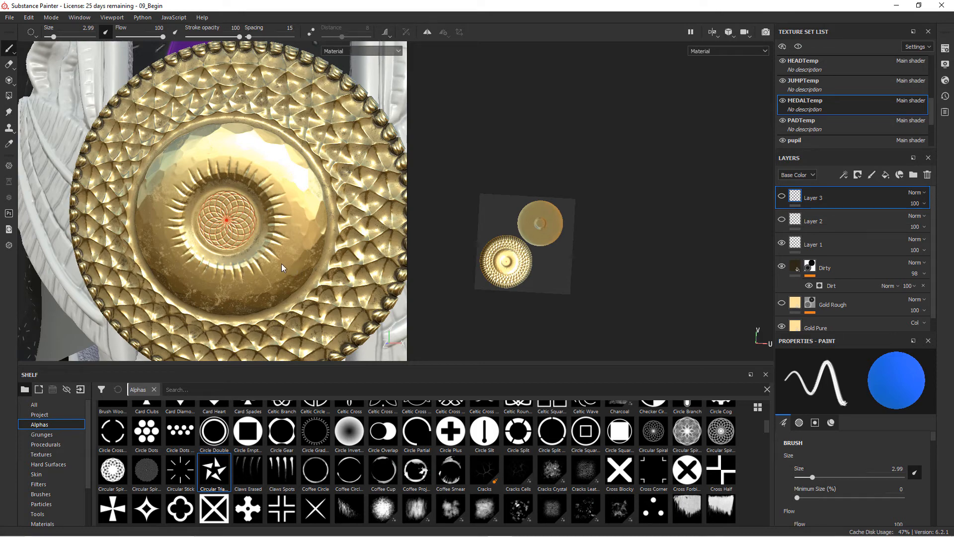
{"action": "left_click_drag", "start_coordinate": [272, 250], "coordinate": [213, 233], "text": "alt"}
{"action": "scroll", "coordinate": [276, 240], "scroll_direction": "down", "scroll_amount": 3}
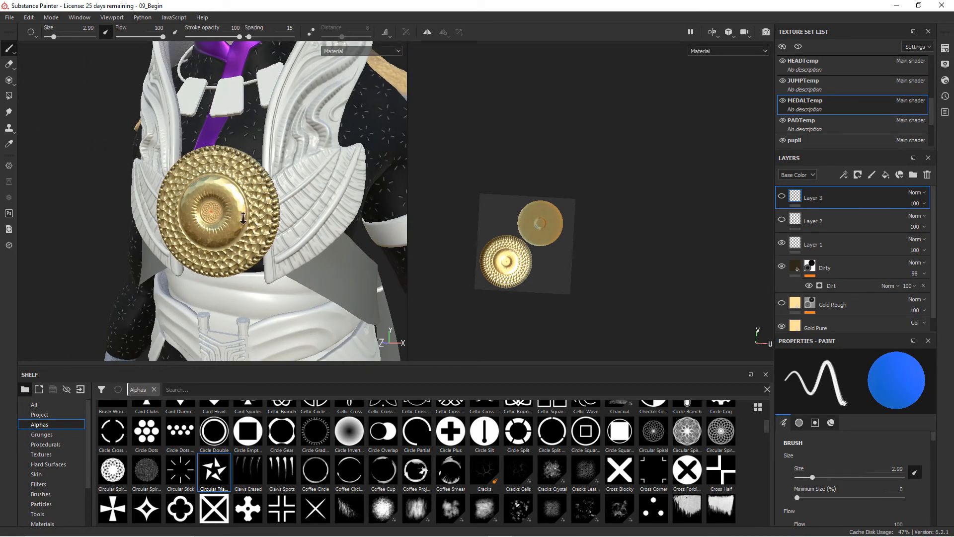
Step: Show Layers 2 and 3 together with Layer 1 to compare the stamps, and hide both again
{"action": "scroll", "coordinate": [213, 234], "scroll_direction": "up", "scroll_amount": 5}
{"action": "left_click", "coordinate": [784, 196]}
{"action": "left_click", "coordinate": [783, 219]}
{"action": "right_click_drag", "start_coordinate": [155, 189], "coordinate": [184, 189], "text": "alt"}
{"action": "left_click", "coordinate": [782, 196]}
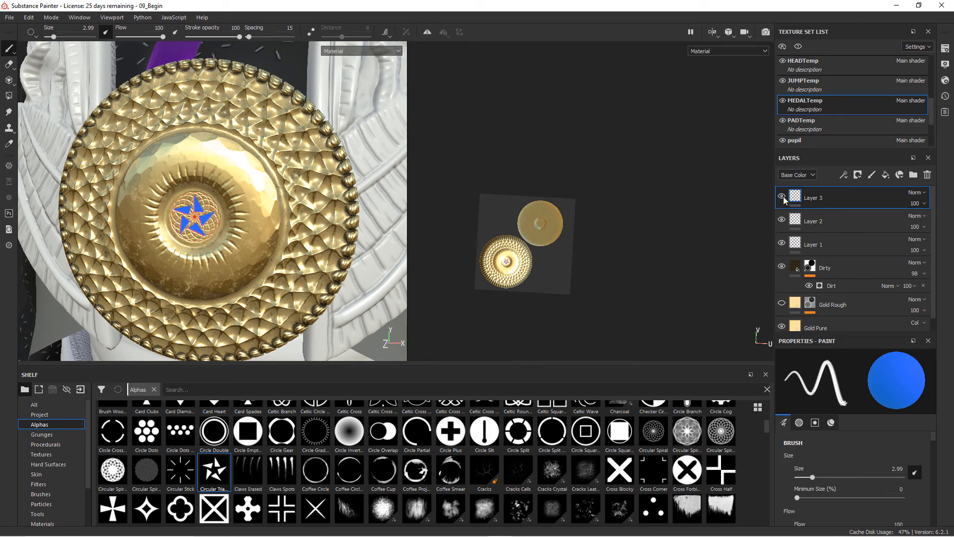
{"action": "left_click", "coordinate": [781, 219]}
{"action": "left_click_drag", "start_coordinate": [220, 228], "coordinate": [207, 206], "text": "alt"}
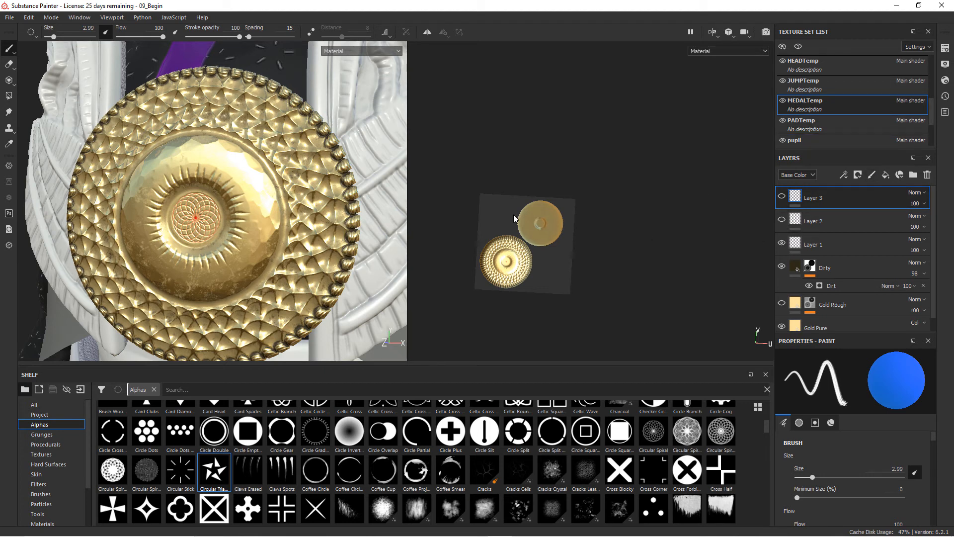
{"action": "left_click_drag", "start_coordinate": [293, 238], "coordinate": [284, 264], "text": "alt"}
{"action": "scroll", "coordinate": [261, 234], "scroll_direction": "down", "scroll_amount": 2}
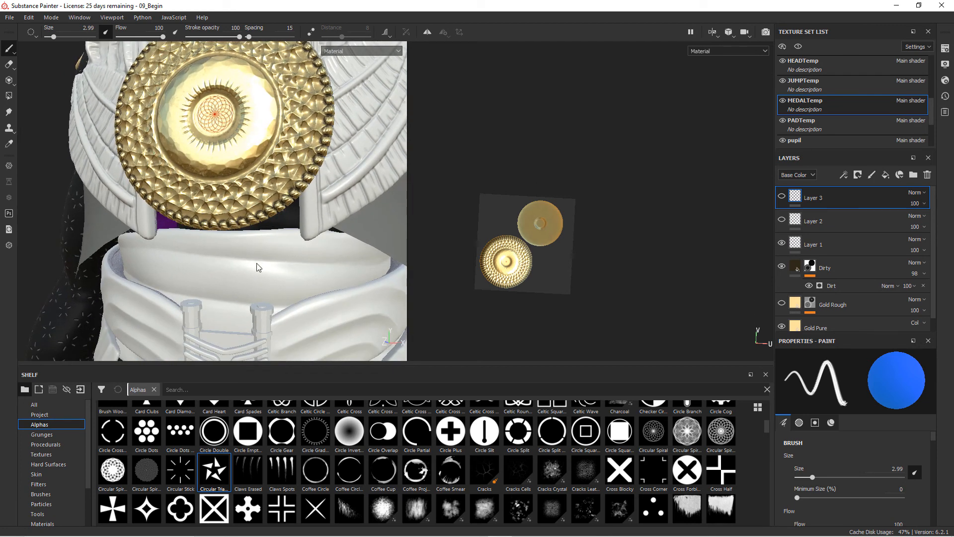